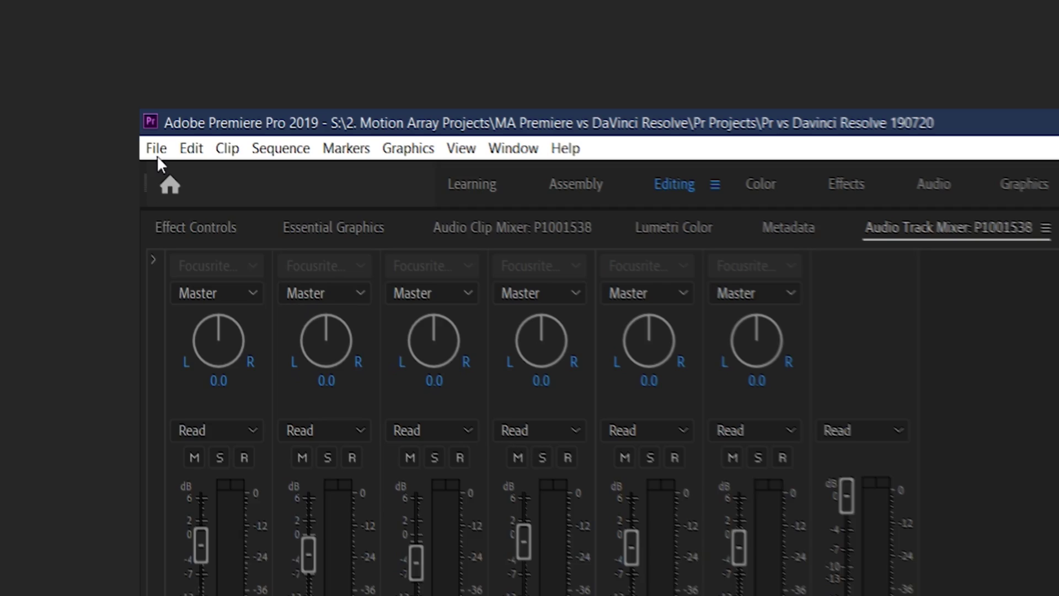
Step: Open the Project Manager dialog from the File menu
{"action": "left_click", "coordinate": [84, 86]}
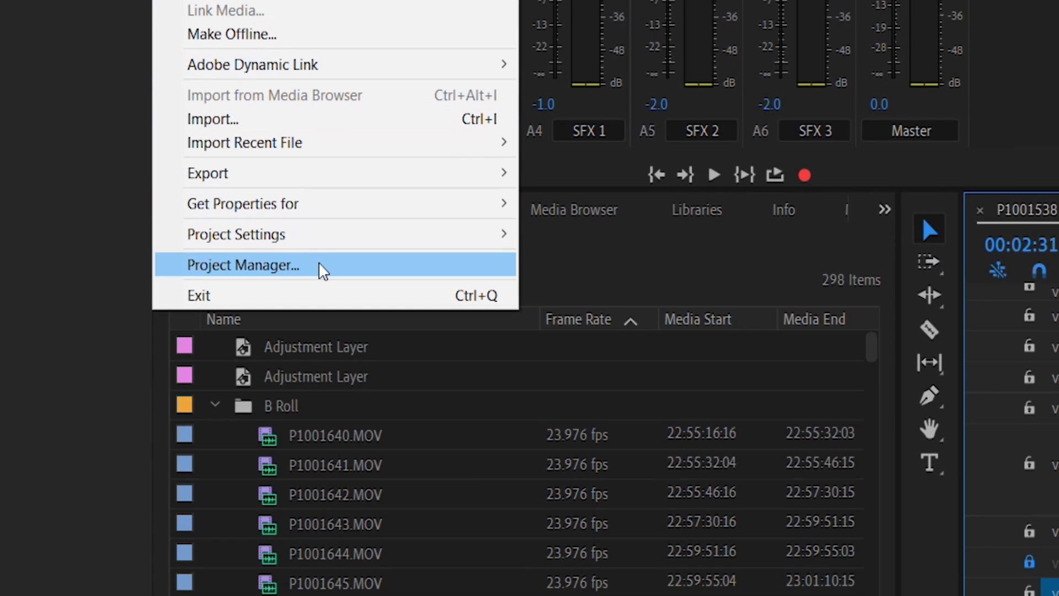
{"action": "left_click", "coordinate": [321, 269]}
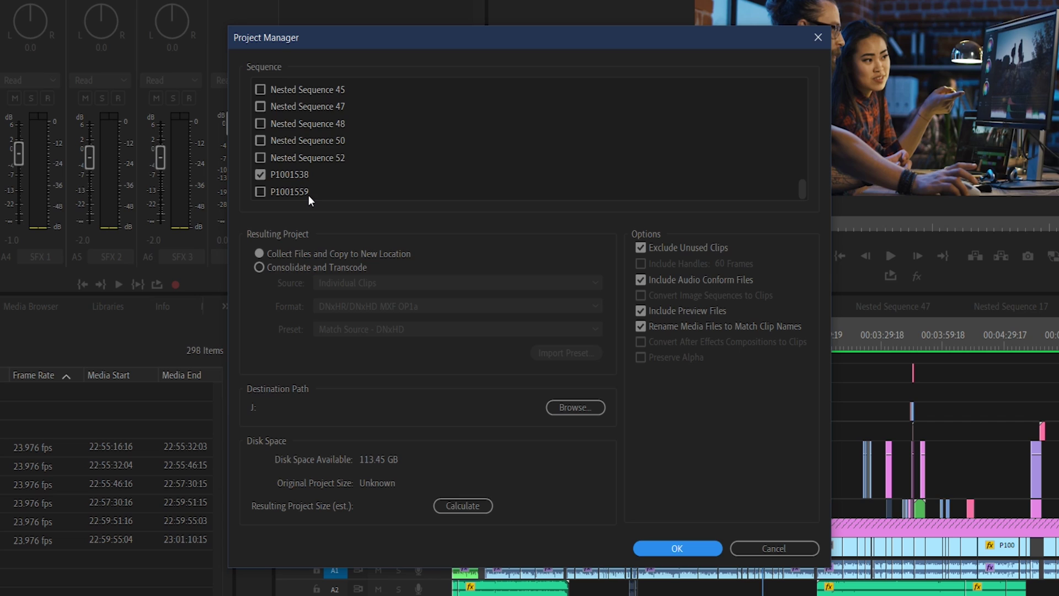
Step: Tick Nested Sequences 52, 50, 48, 47 and 45 plus P1001559 for collection
{"action": "left_click", "coordinate": [261, 158]}
{"action": "left_click", "coordinate": [260, 140]}
{"action": "left_click", "coordinate": [260, 123]}
{"action": "left_click", "coordinate": [260, 107]}
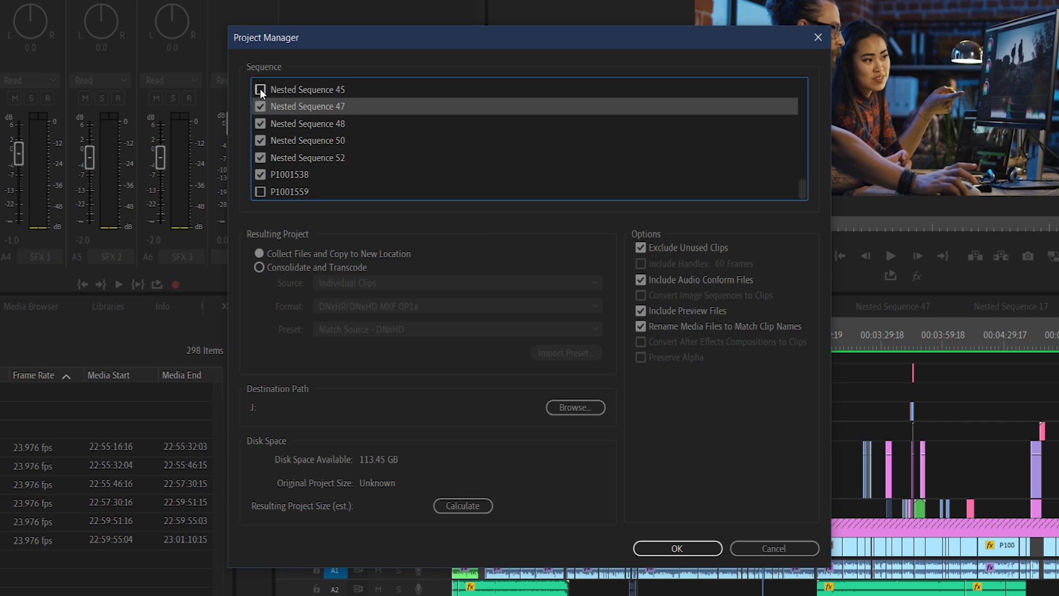
{"action": "left_click", "coordinate": [261, 90]}
{"action": "left_click", "coordinate": [262, 192]}
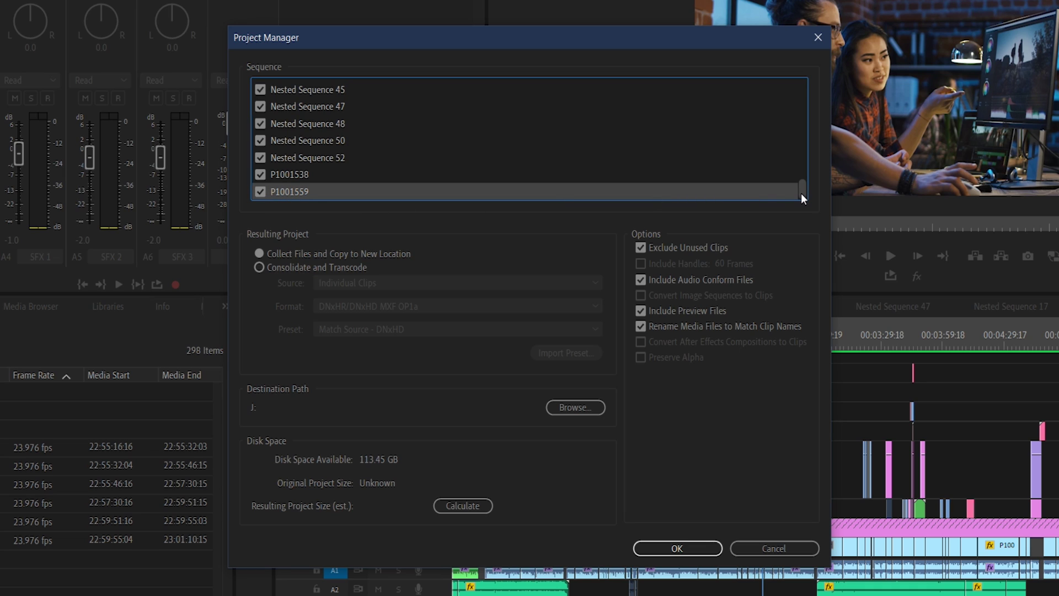
Step: Tick Nested Sequences 44, 43, 42, 40 and 39, then select the P1001538 entry
{"action": "left_click_drag", "start_coordinate": [801, 193], "coordinate": [802, 176]}
{"action": "left_click", "coordinate": [261, 174]}
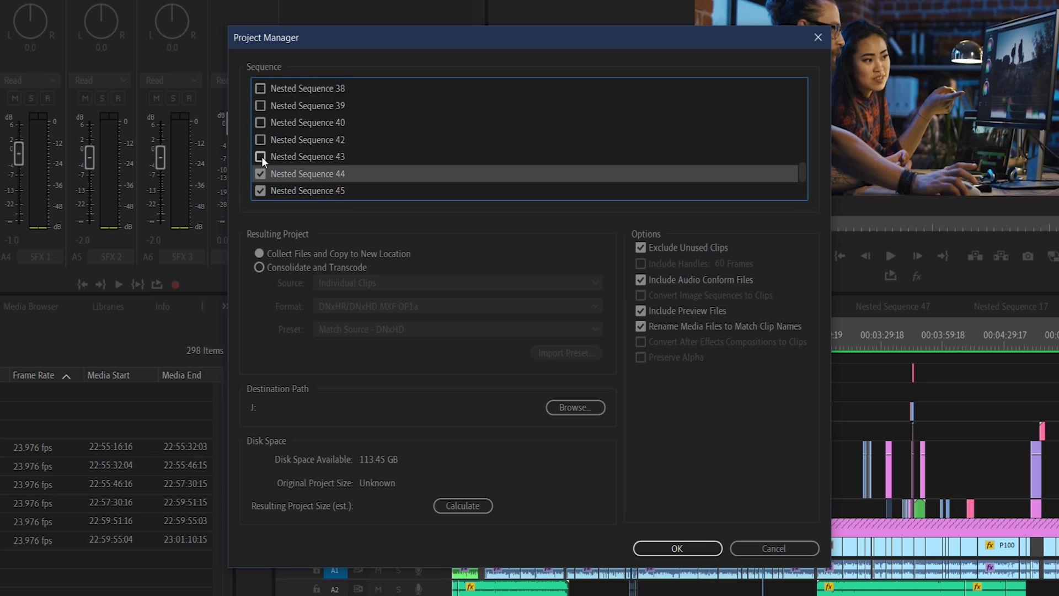
{"action": "left_click", "coordinate": [260, 156]}
{"action": "left_click", "coordinate": [260, 139]}
{"action": "left_click", "coordinate": [260, 122]}
{"action": "left_click", "coordinate": [261, 106]}
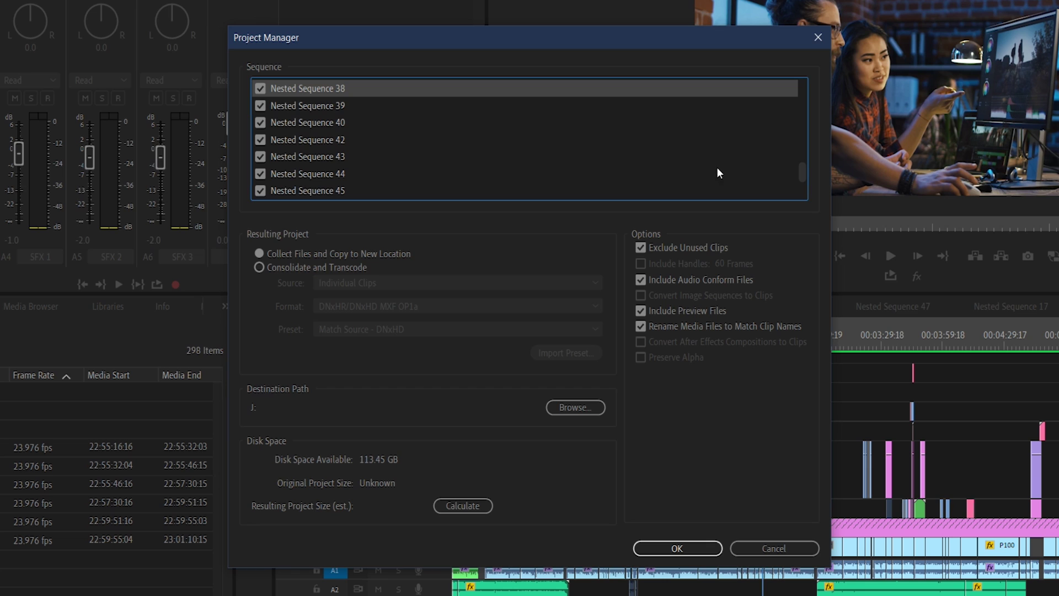
{"action": "left_click_drag", "start_coordinate": [803, 170], "coordinate": [796, 210]}
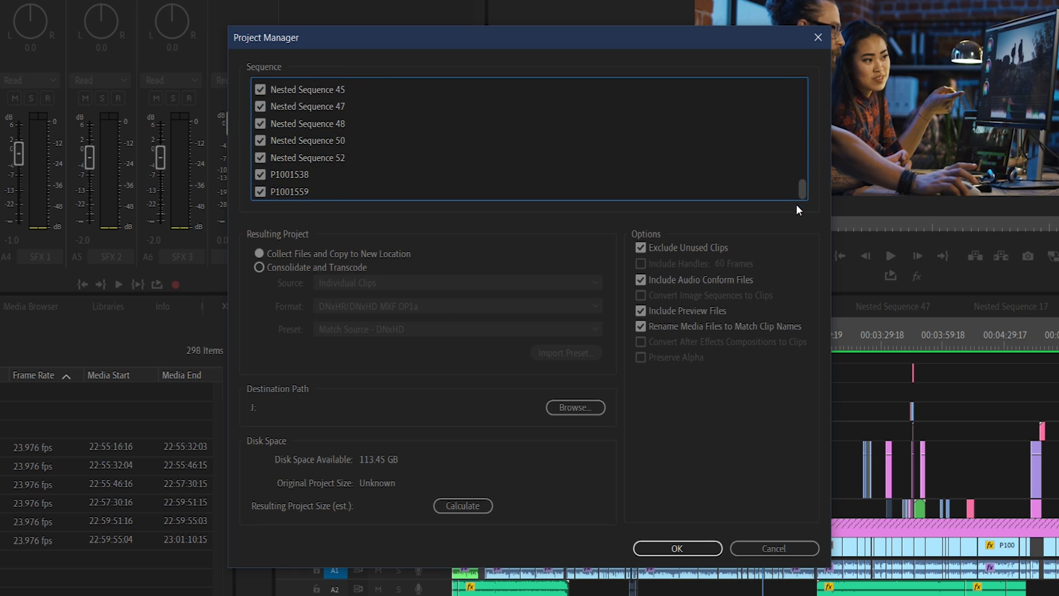
{"action": "left_click", "coordinate": [309, 174]}
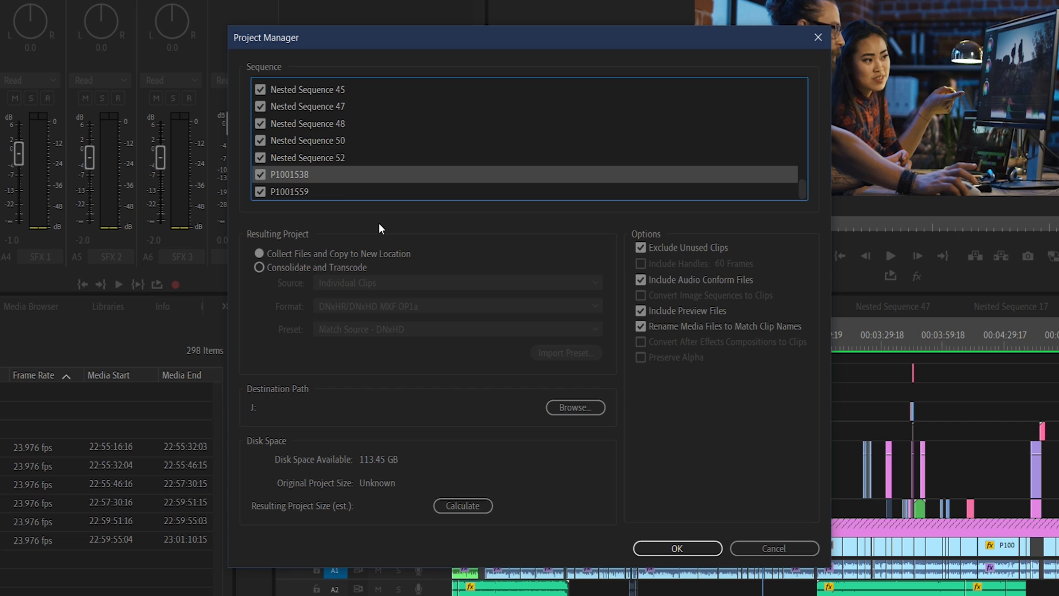
Step: Choose Consolidate and Transcode to DNxHR/DNxHD MXF OP1a, preset Match Source - DNxHD
{"action": "left_click", "coordinate": [342, 266]}
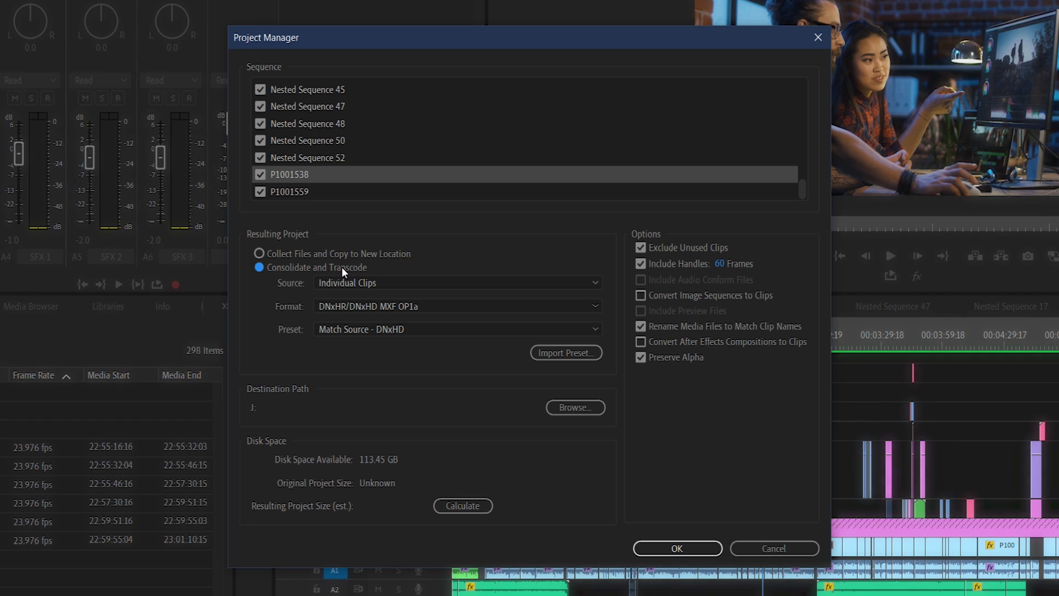
{"action": "left_click", "coordinate": [392, 253]}
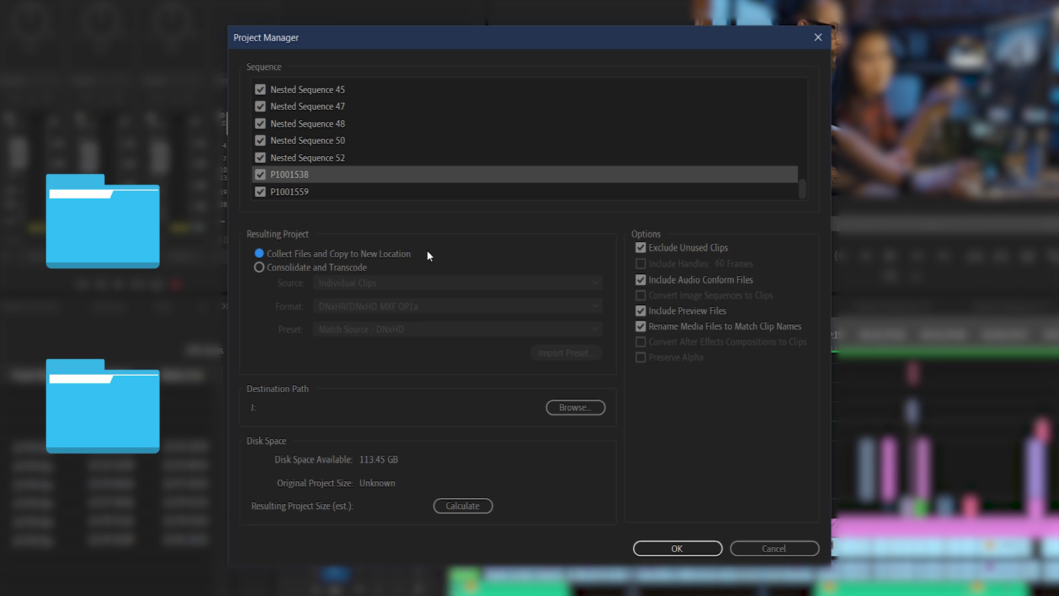
{"action": "left_click", "coordinate": [345, 267]}
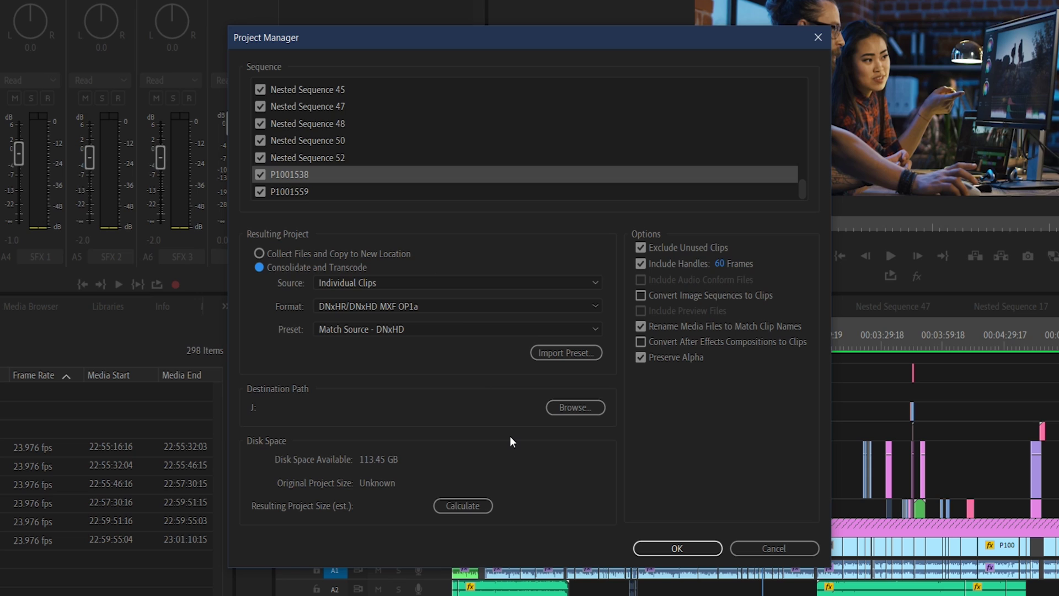
Step: Calculate disk space: 172.35 GB original versus 75.31 GB estimated result
{"action": "left_click", "coordinate": [470, 505]}
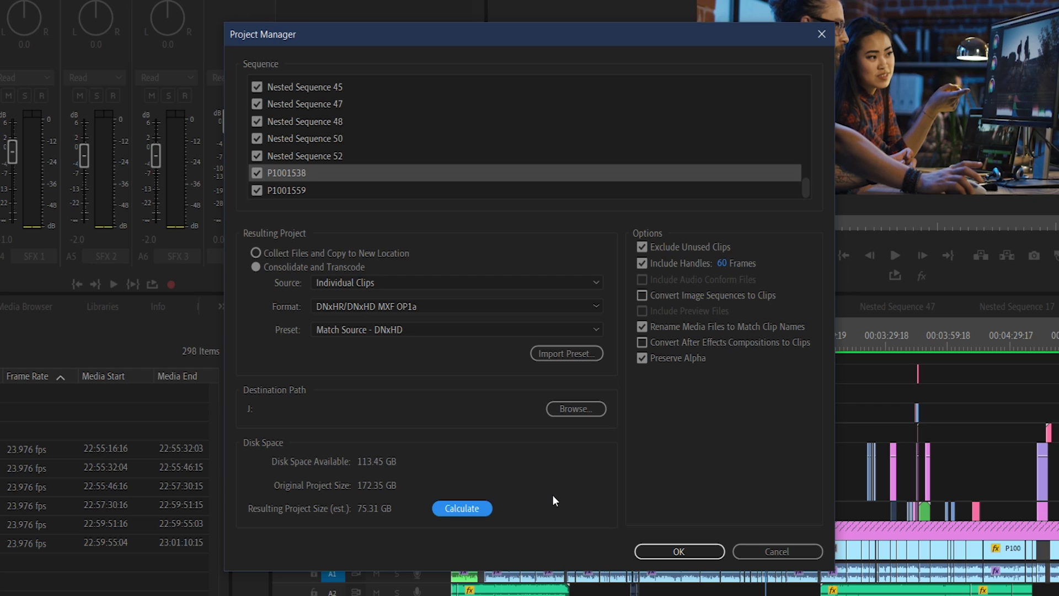
Step: Switch the resulting project to Collect Files and Copy to New Location
{"action": "left_click", "coordinate": [397, 255]}
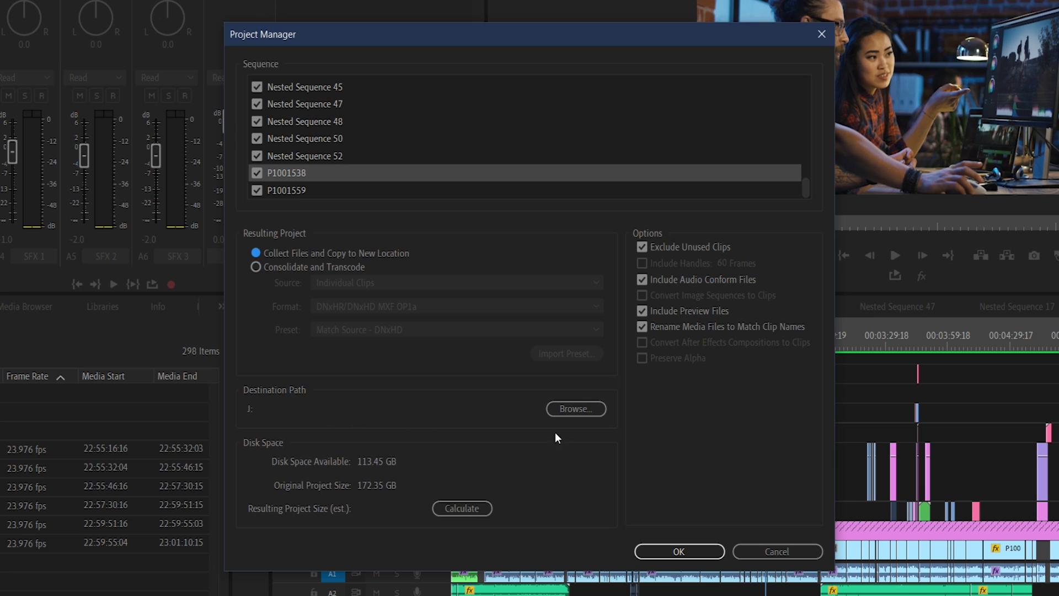
Step: Set the destination folder to the Sandisk SSD (J:) drive, with 113.45 GB available
{"action": "left_click", "coordinate": [574, 409]}
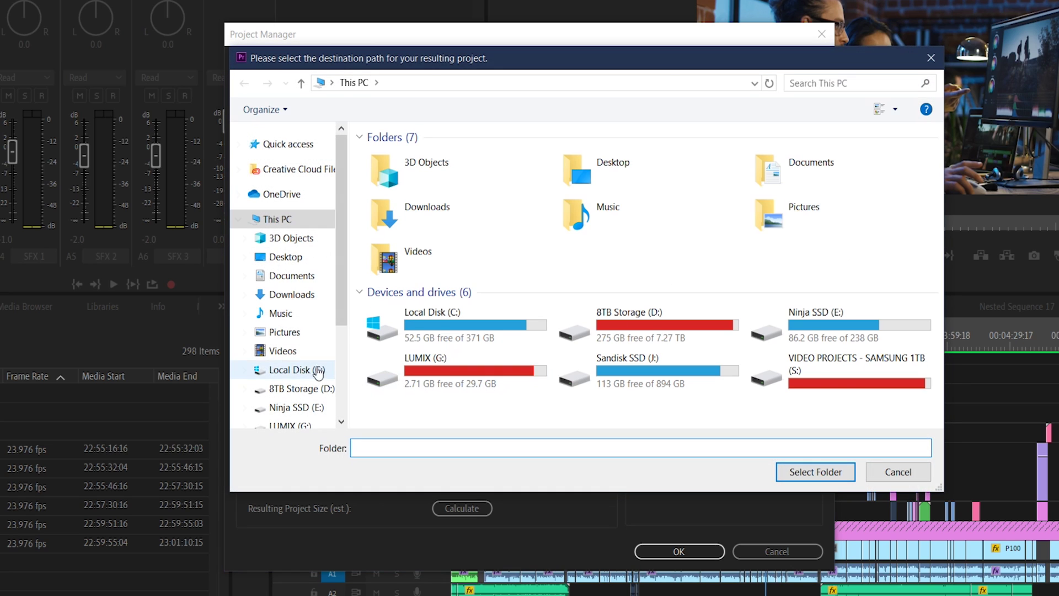
{"action": "scroll", "coordinate": [318, 372], "scroll_direction": "down", "scroll_amount": 2}
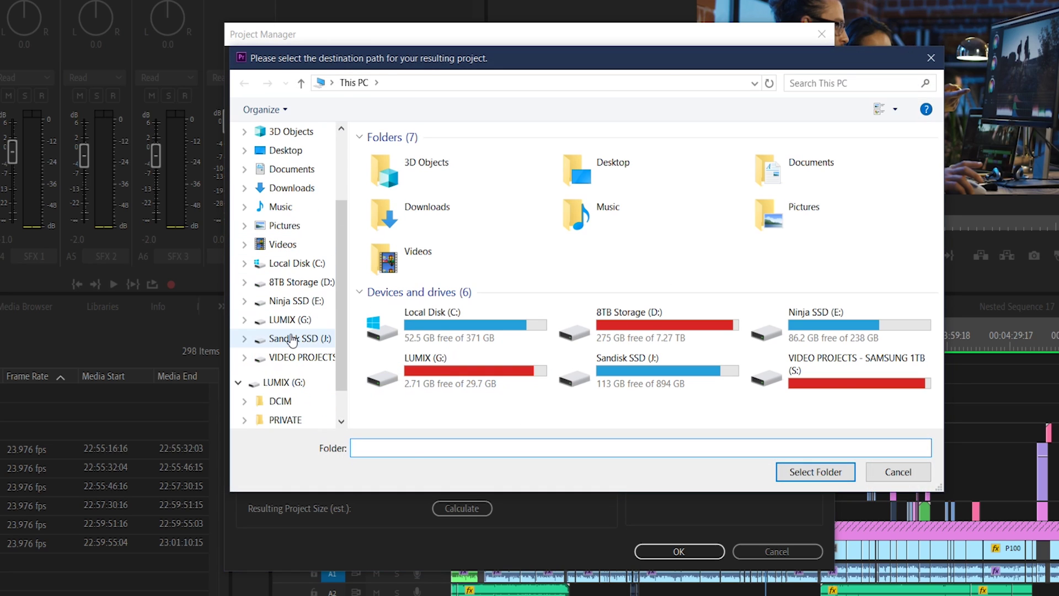
{"action": "left_click", "coordinate": [292, 339]}
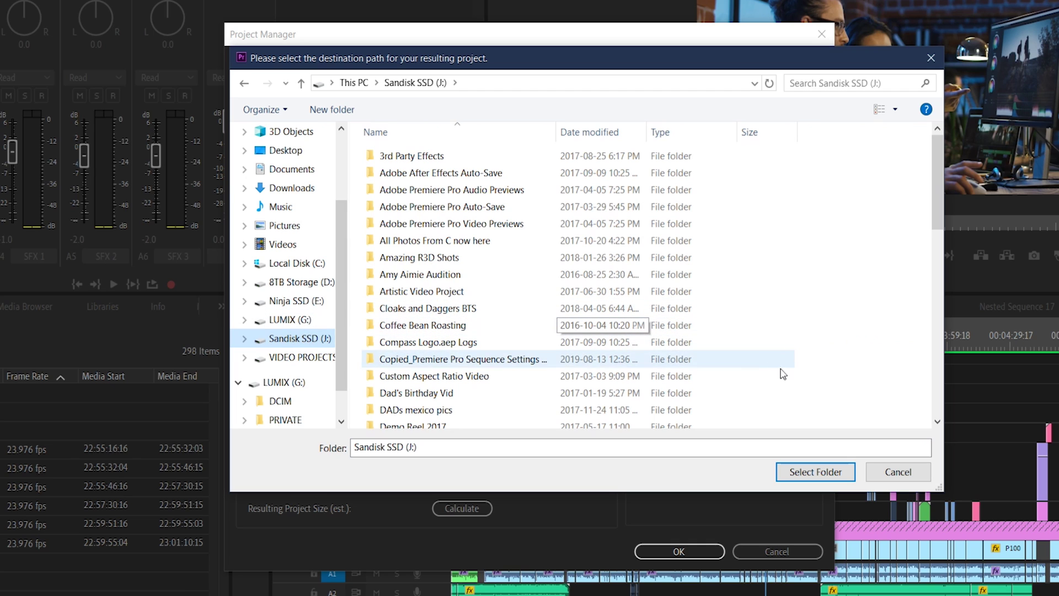
{"action": "left_click", "coordinate": [815, 472]}
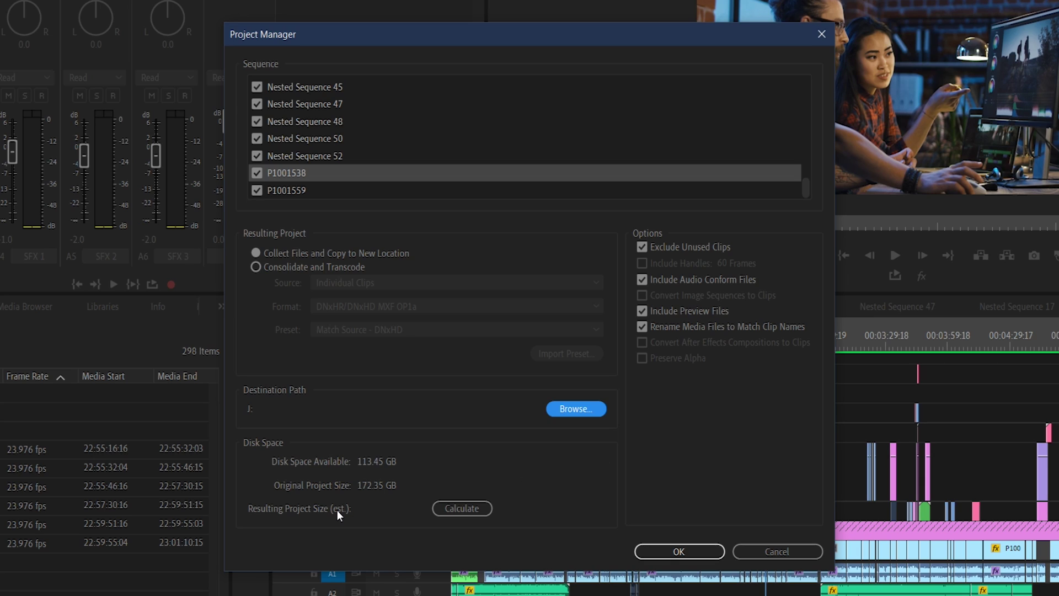
Step: Recalculate disk space: 159.43 GB estimated against 181.86 GB original
{"action": "left_click", "coordinate": [473, 508]}
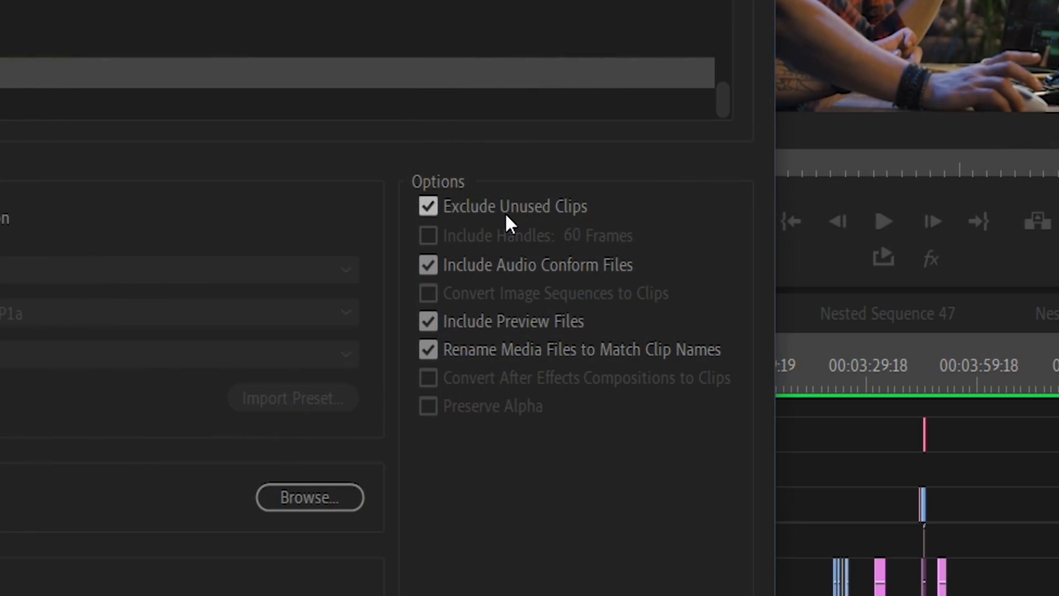
Step: Turn Exclude Unused Clips off and back on, then recalculate the resulting size
{"action": "left_click", "coordinate": [504, 211]}
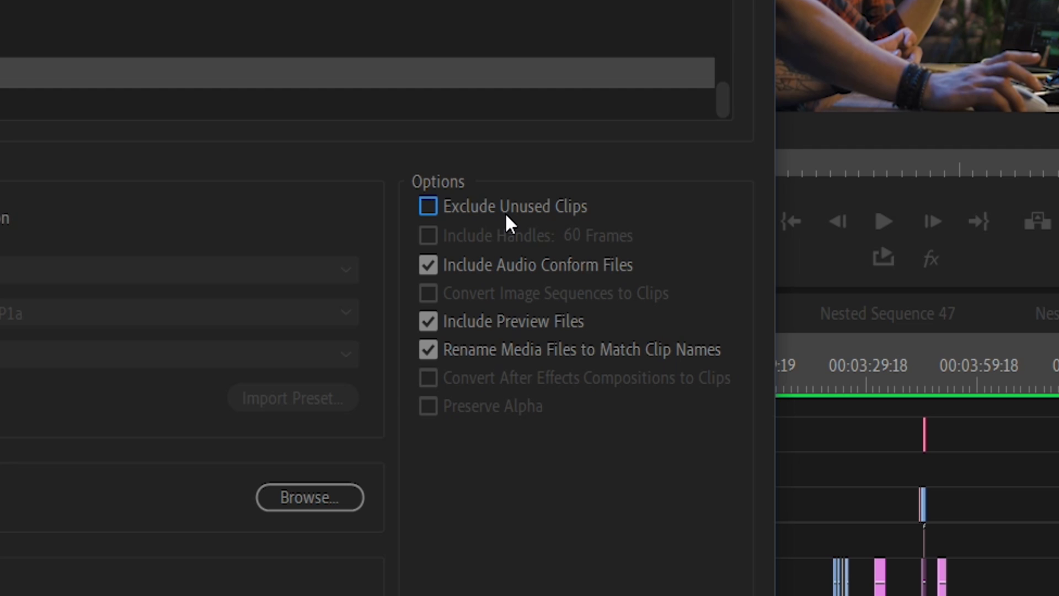
{"action": "left_click", "coordinate": [705, 345]}
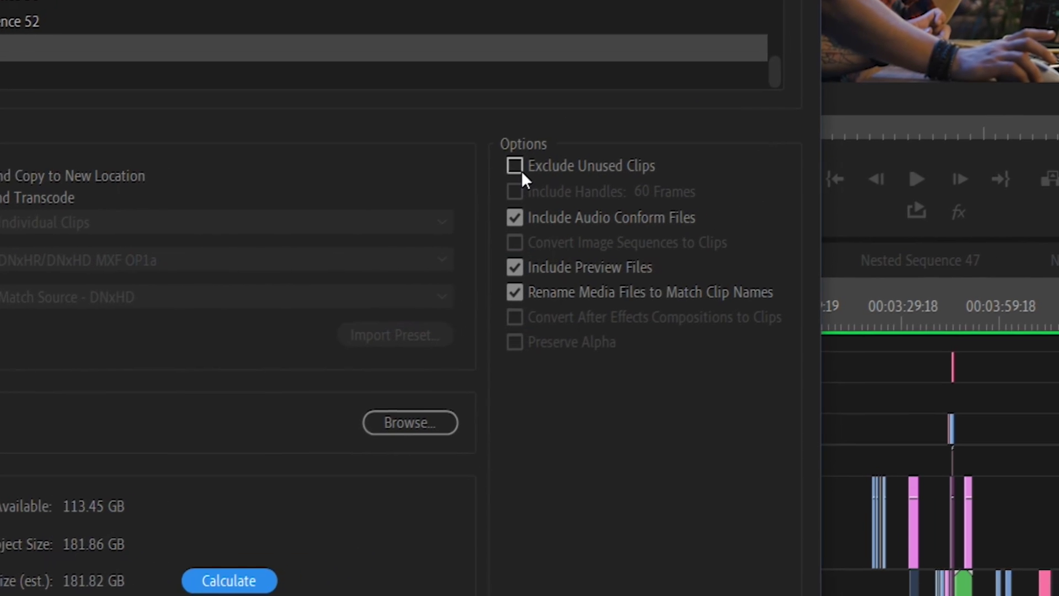
{"action": "left_click", "coordinate": [255, 578]}
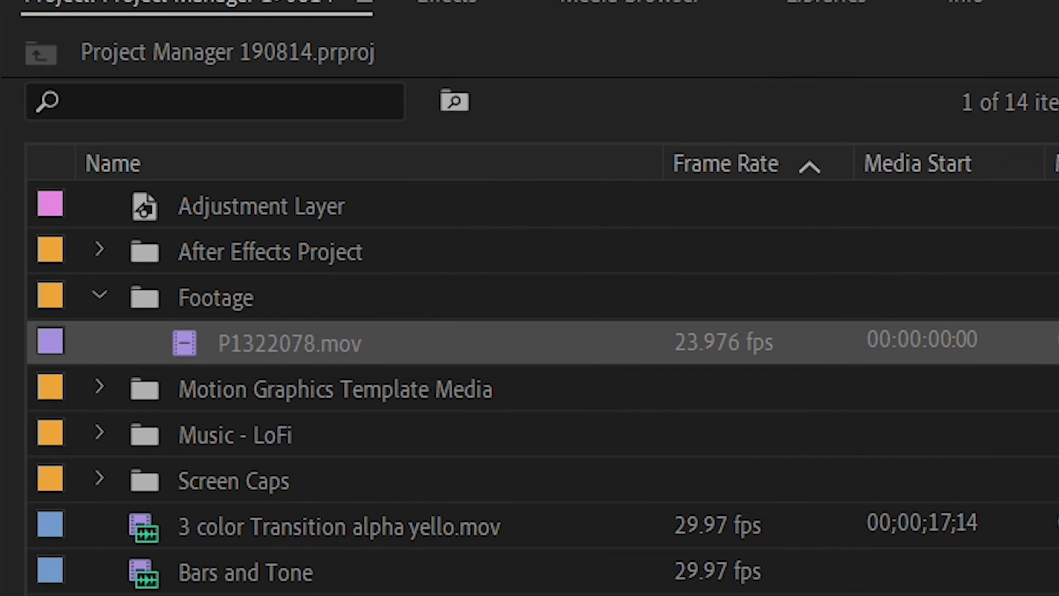
Step: Rename clip P1322078.mov to 'VIDEO EDITOR AT DESK 1A', leaving the next name unchanged
{"action": "left_click", "coordinate": [279, 344]}
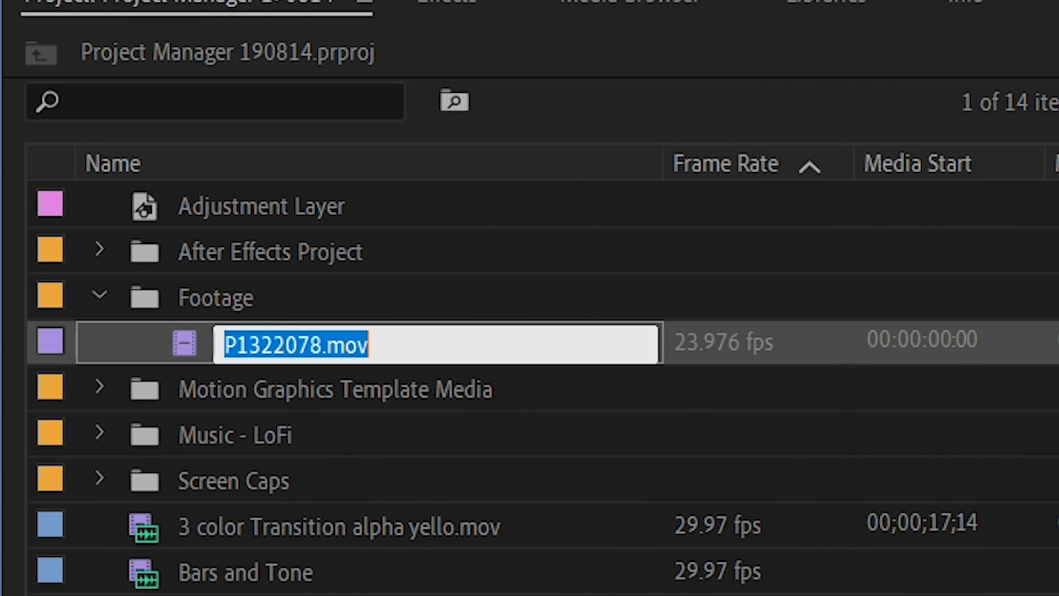
{"action": "type", "text": "VIDEO EDIT"}
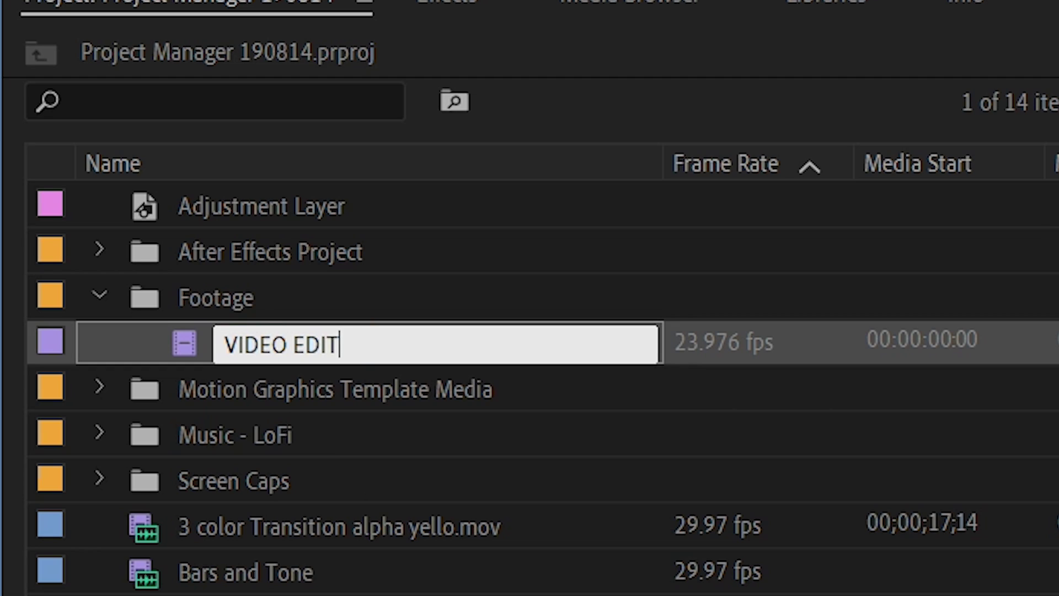
{"action": "type", "text": "OR AT DESK 1"}
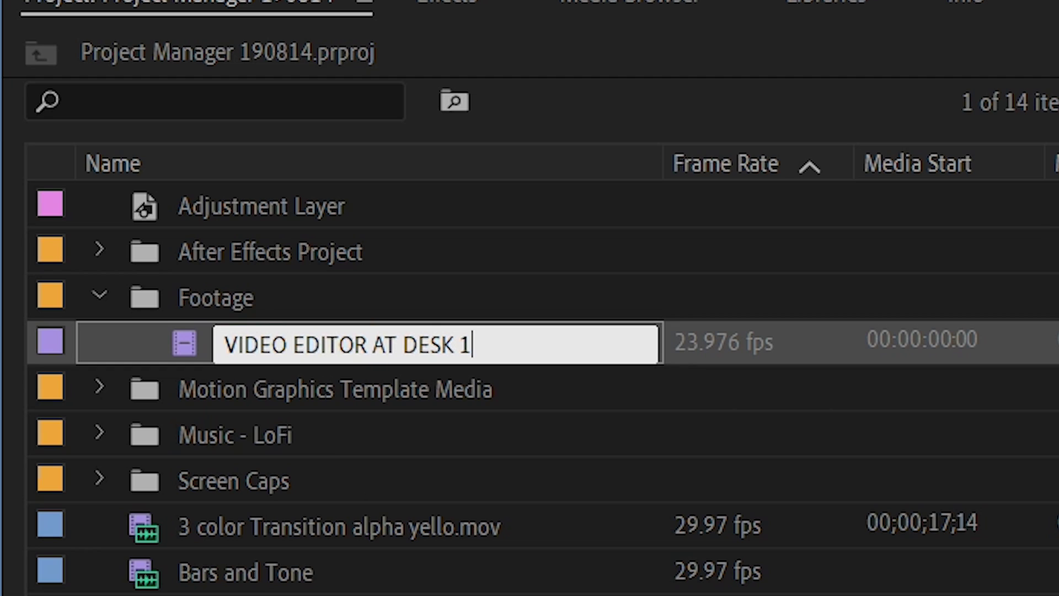
{"action": "type", "text": "A"}
{"action": "key", "text": "Tab"}
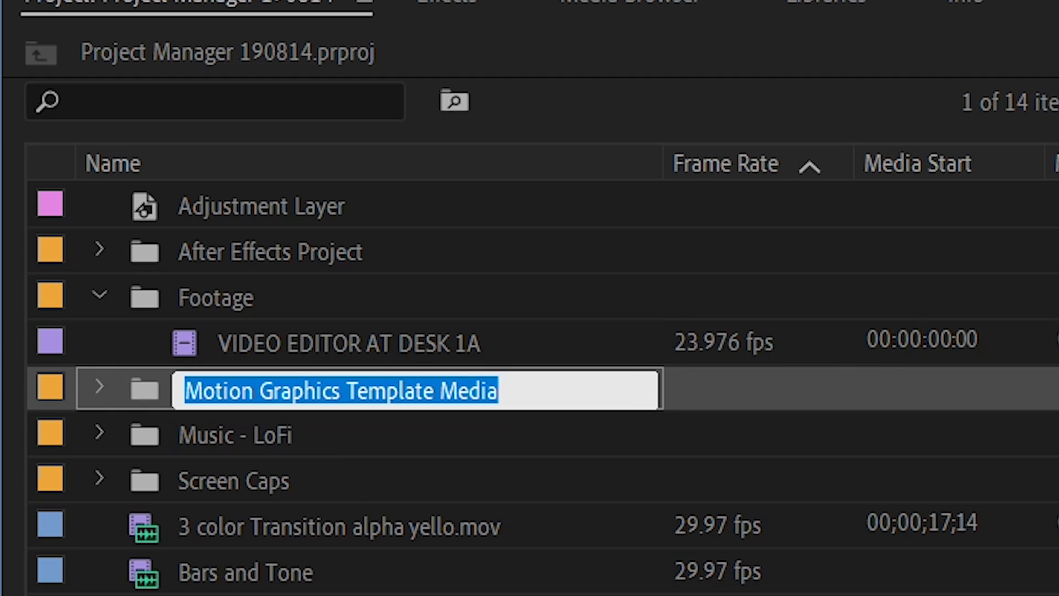
{"action": "left_click", "coordinate": [524, 339]}
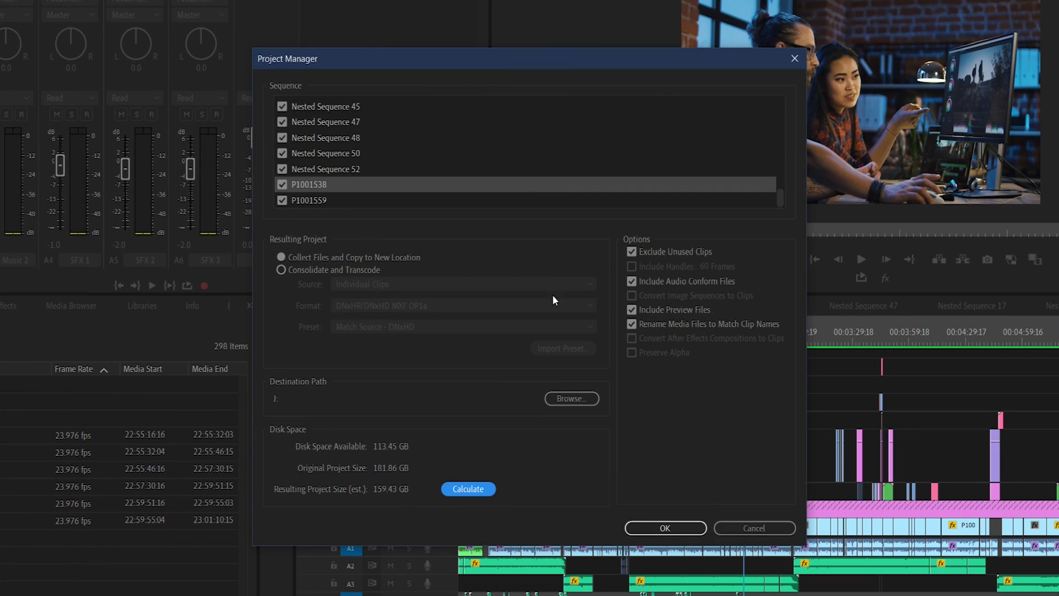
Step: Choose Consolidate and Transcode and enable Convert After Effects Compositions to Clips
{"action": "left_click", "coordinate": [370, 269]}
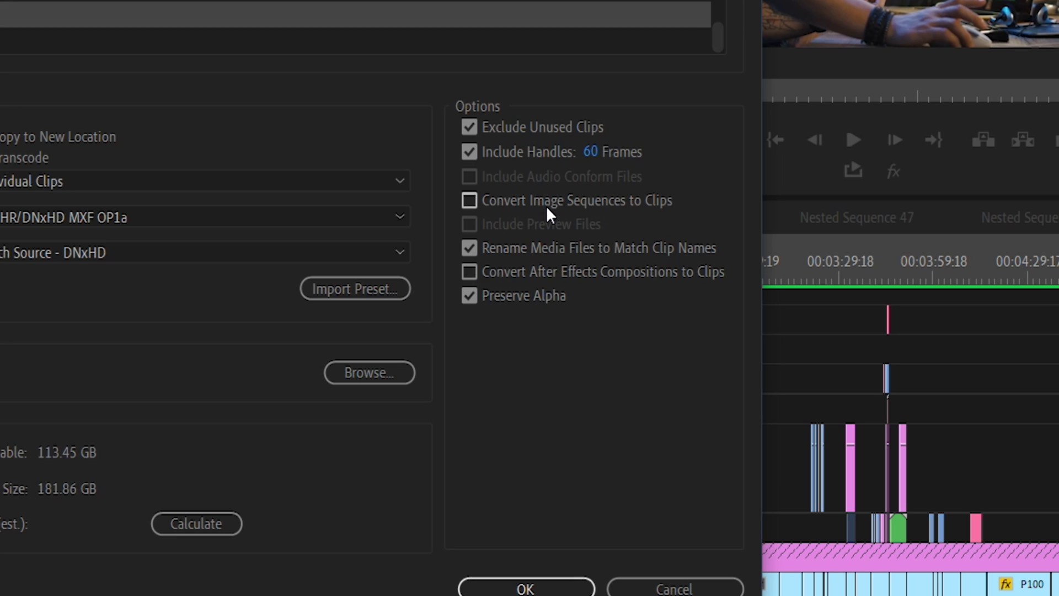
{"action": "left_click", "coordinate": [542, 280]}
{"action": "left_click", "coordinate": [519, 300]}
{"action": "left_click", "coordinate": [520, 300]}
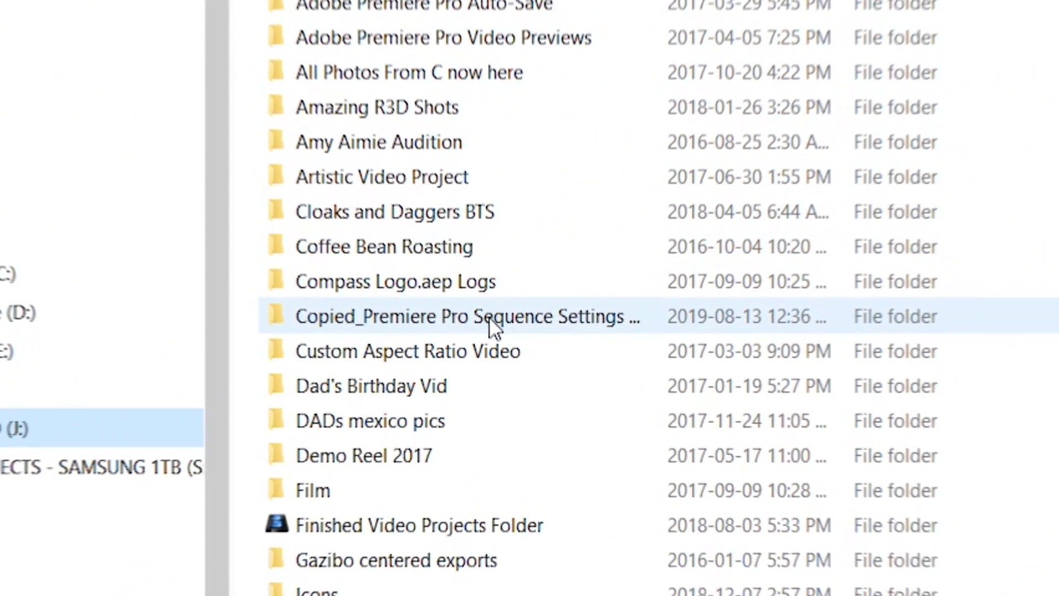
Step: Select the Copied_Premiere Pro Sequence Settings 190813 folder on the Sandisk SSD (J:) drive
{"action": "left_click", "coordinate": [512, 365]}
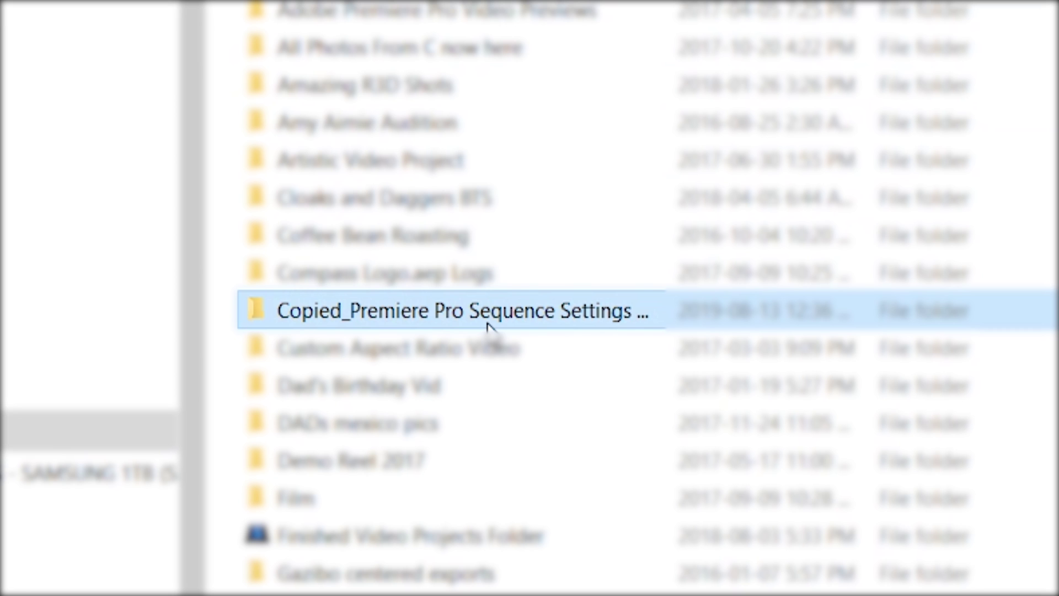
Step: Open the Copied_ folder and scroll through its 30 items, including the copied project file
{"action": "double_click", "coordinate": [444, 313]}
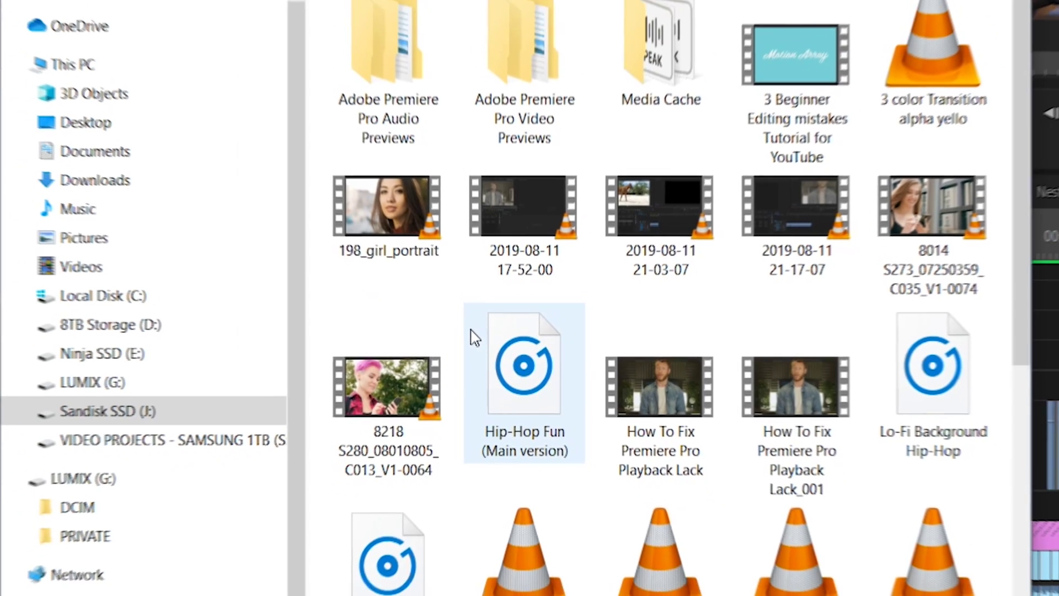
{"action": "left_click_drag", "start_coordinate": [917, 107], "coordinate": [934, 327]}
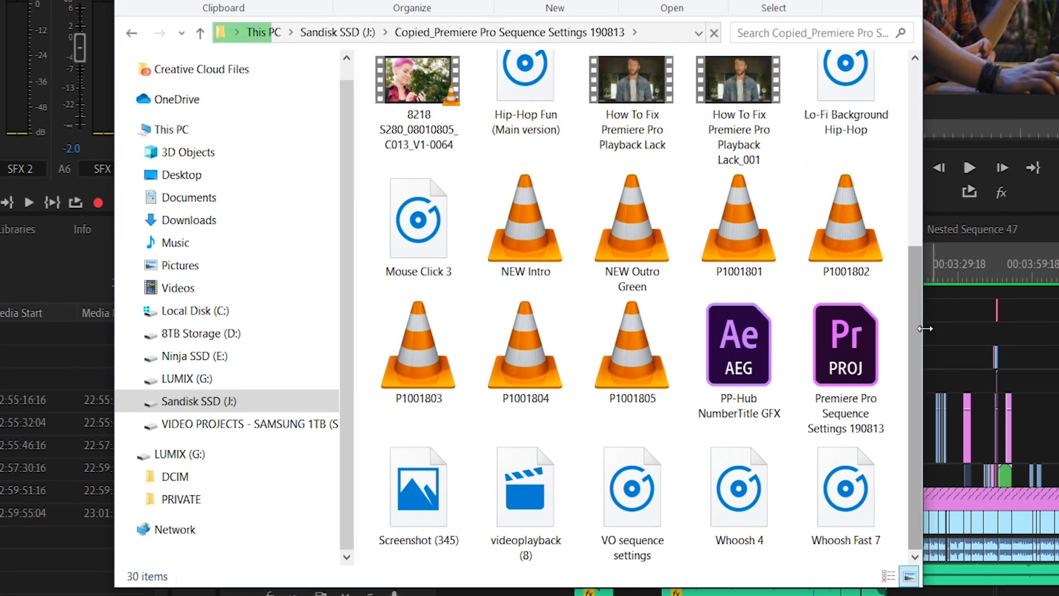